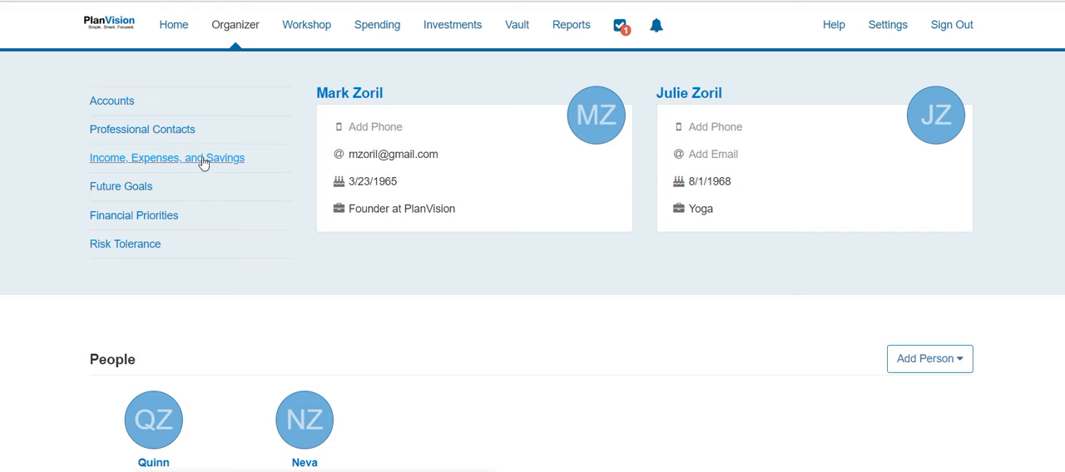
Review the Income, Expenses, and Savings page, including its income, living expenses and contributions sections, and return to the Organizer
click(219, 162)
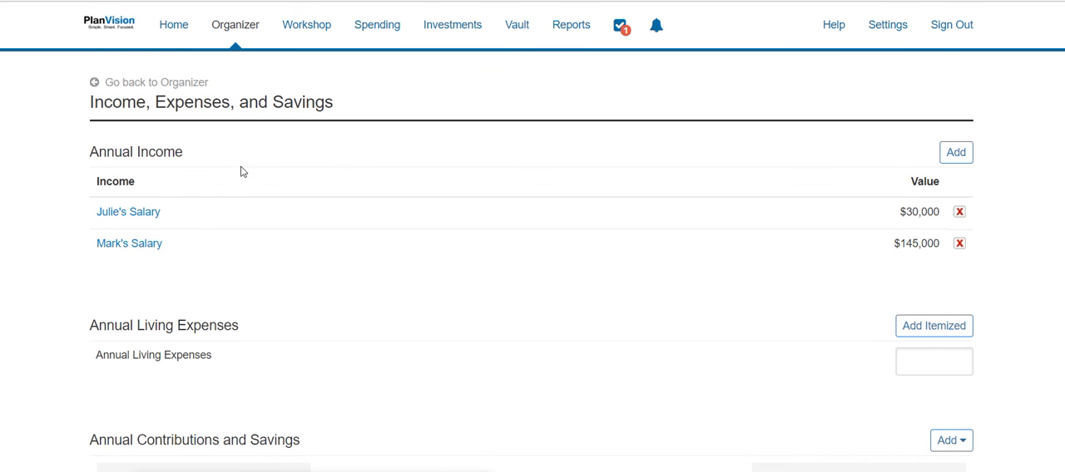
scroll(499, 225, down, 3)
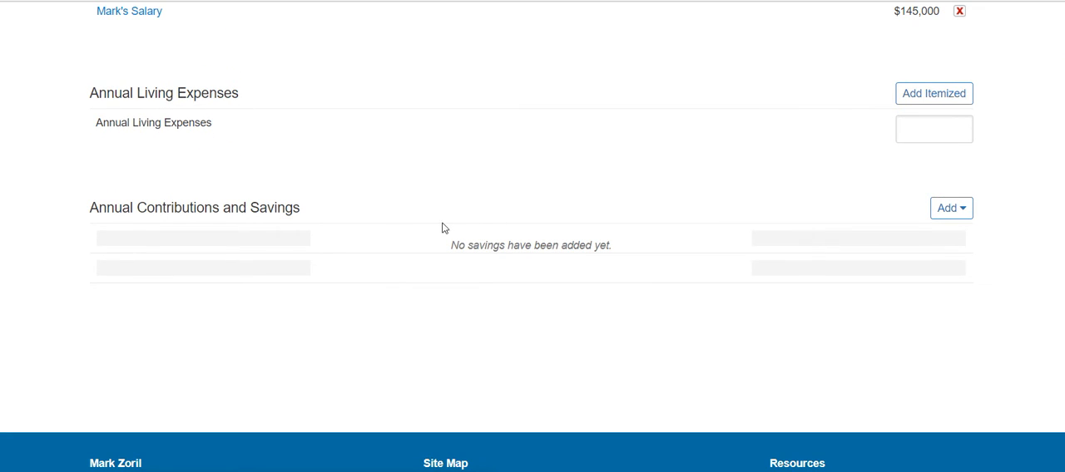
scroll(440, 228, up, 1)
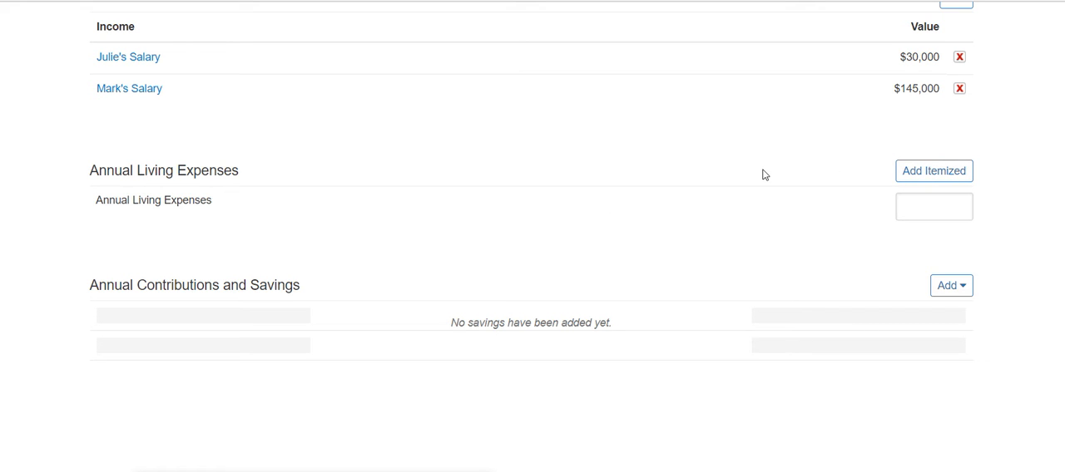
scroll(764, 175, up, 1)
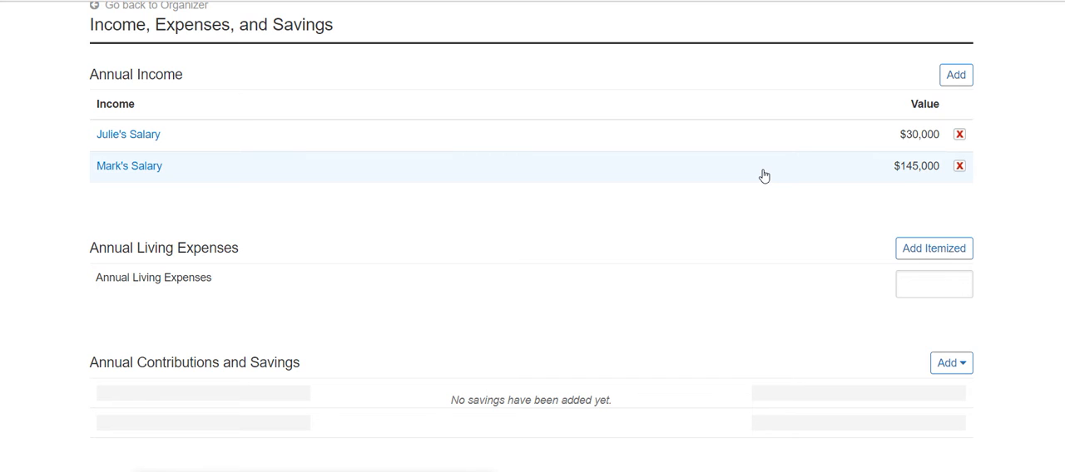
scroll(764, 174, up, 1)
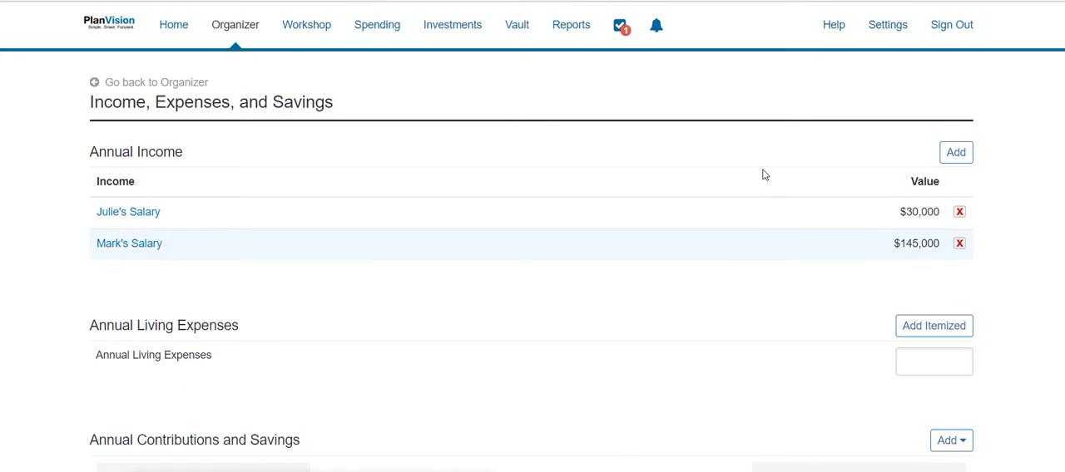
click(190, 84)
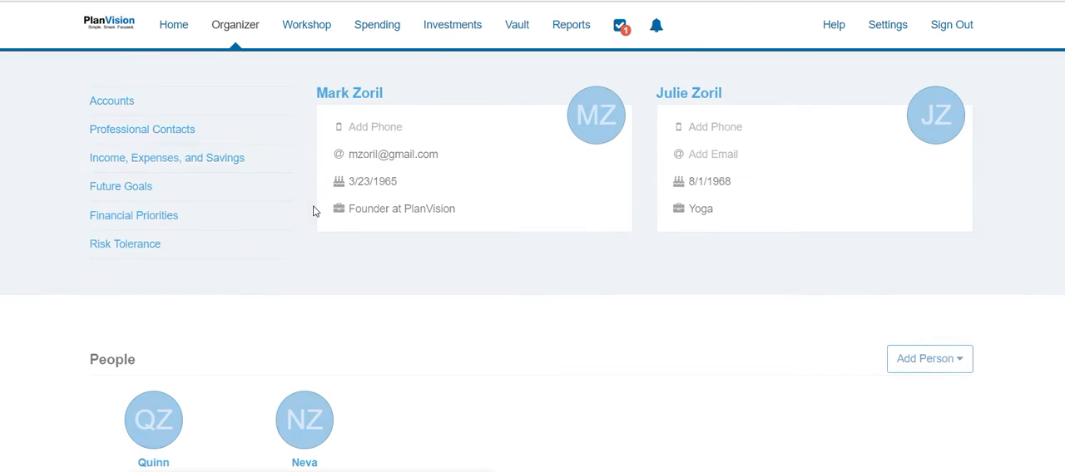
In Future Goals, start a new major expense described as "Retirement" with an amount of $65,000
click(137, 186)
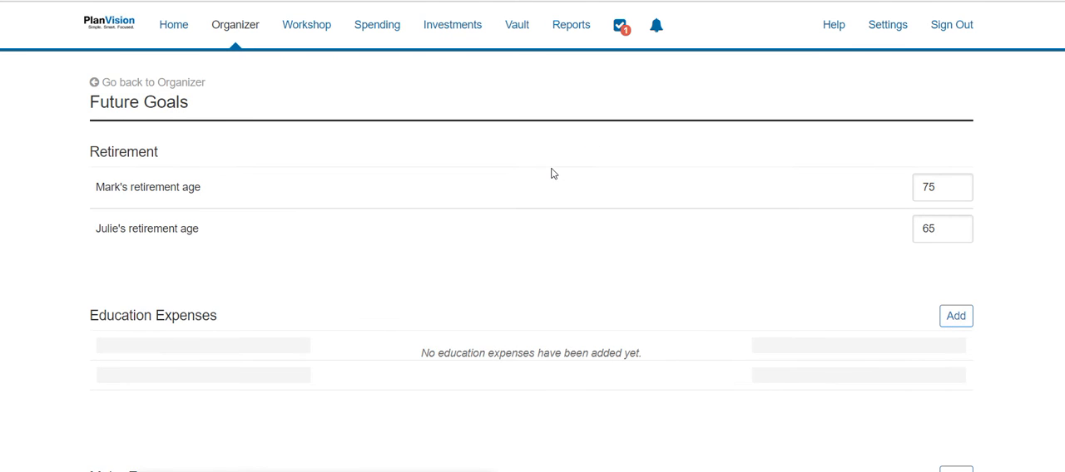
scroll(518, 191, down, 2)
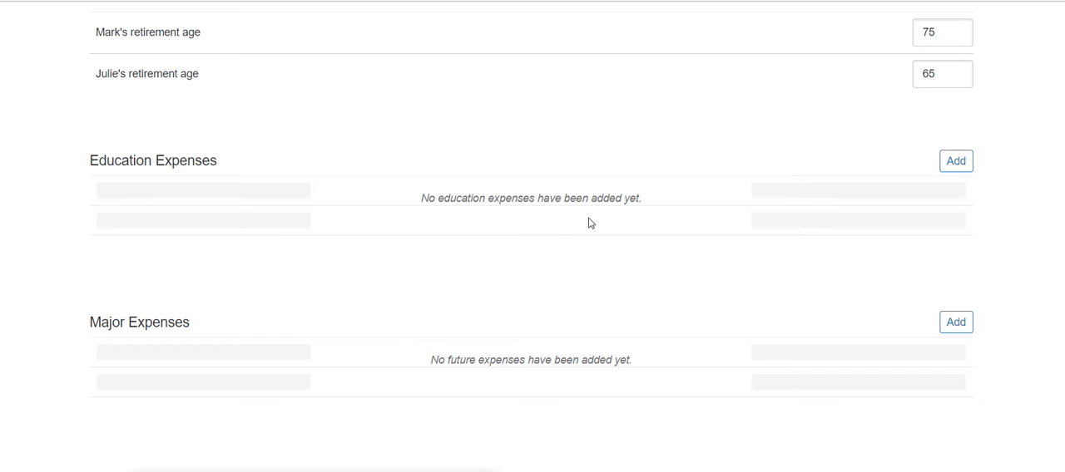
scroll(588, 221, down, 1)
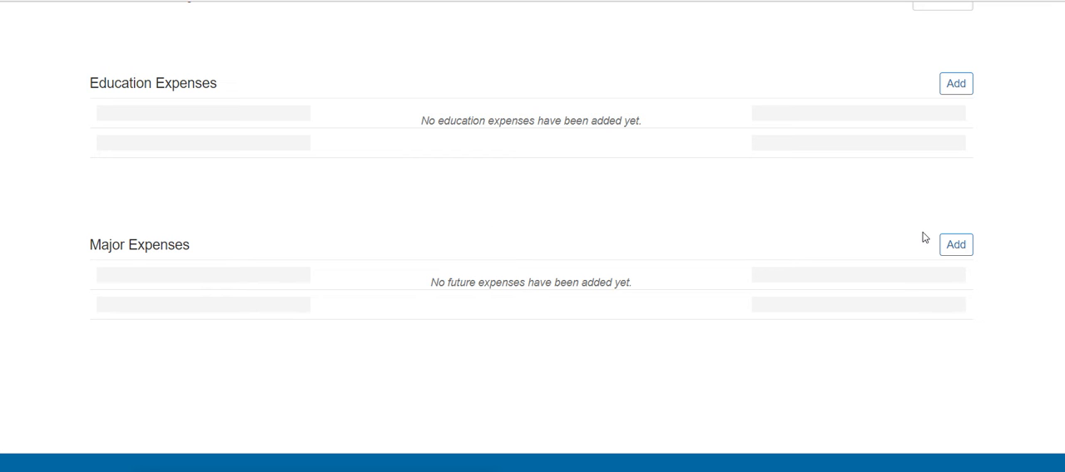
click(955, 246)
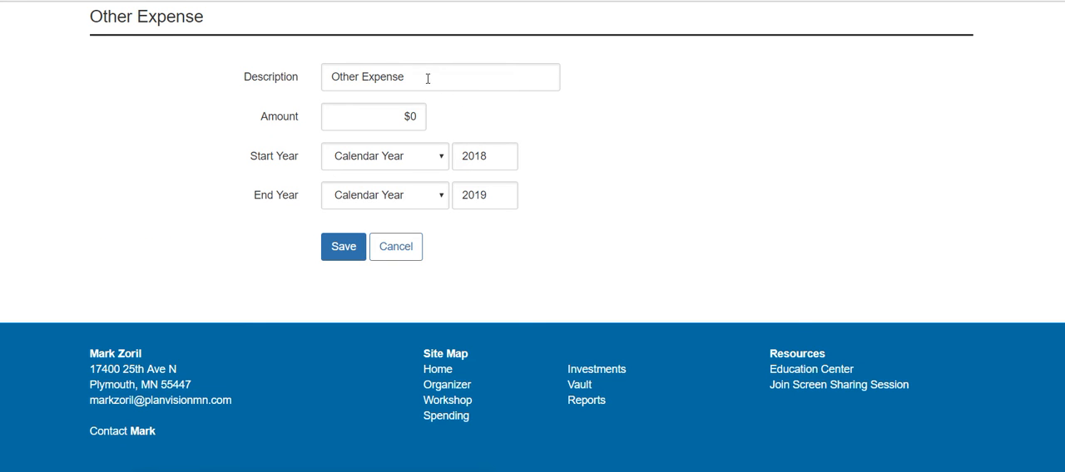
click(427, 77)
key(BackSpace)
key(BackSpace)
key(BackSpace)
key(BackSpace)
key(BackSpace)
key(BackSpace)
key(BackSpace)
key(BackSpace)
key(BackSpace)
key(BackSpace)
key(BackSpace)
key(BackSpace)
key(BackSpace)
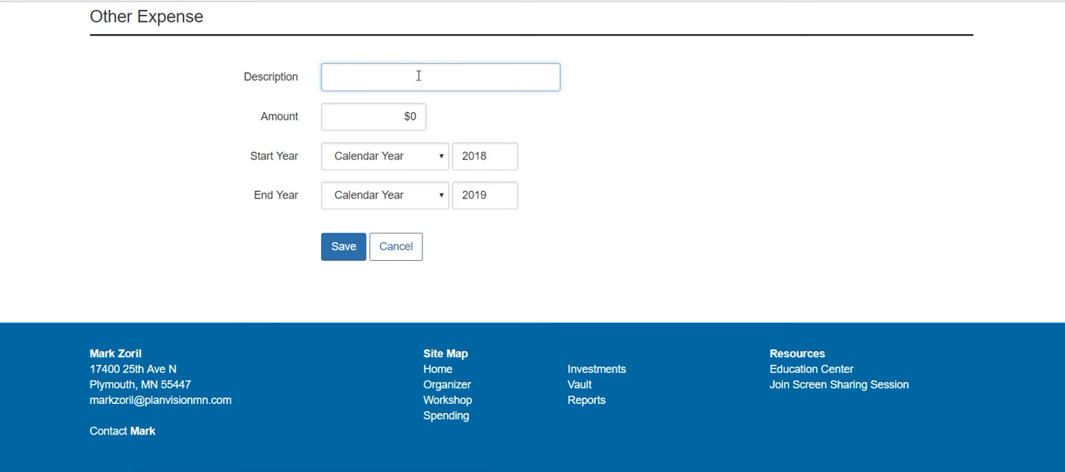
text(Retirement)
key(Tab)
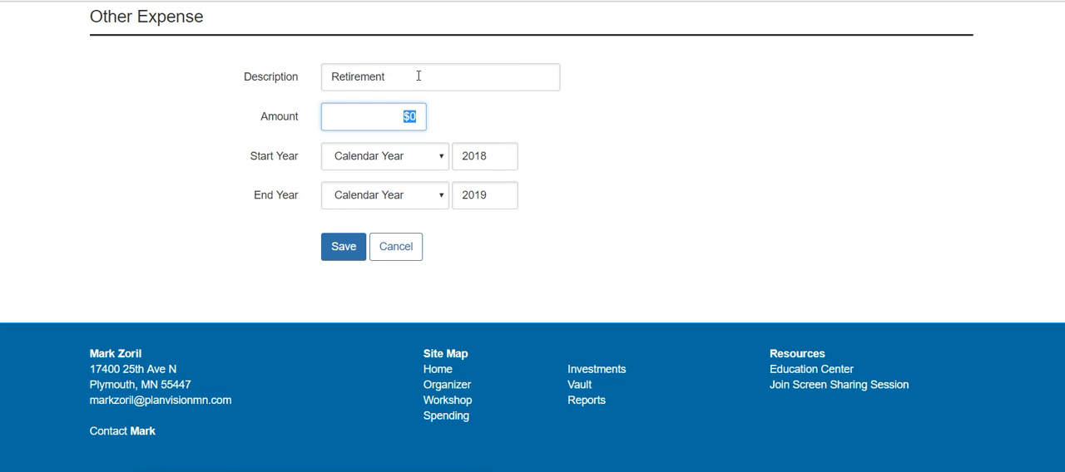
text(65,000)
key(Tab)
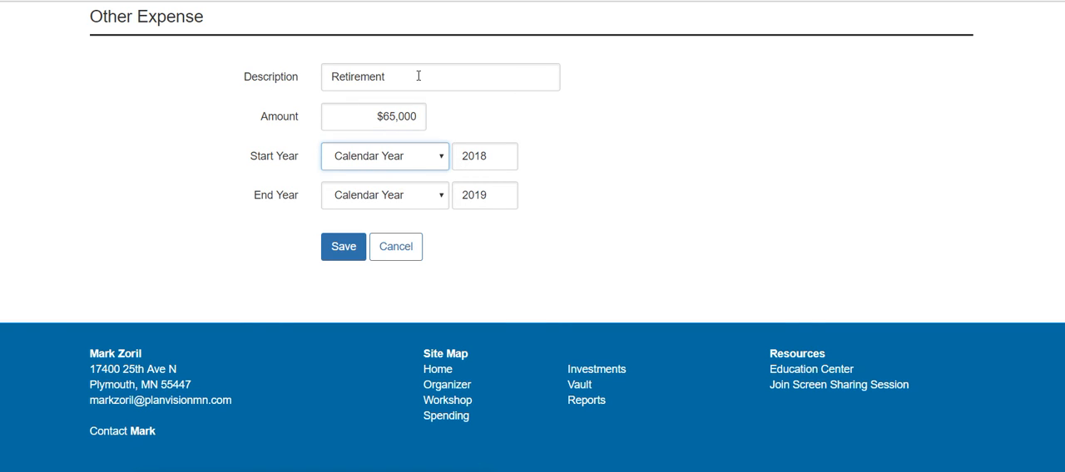
Set the Retirement expense to start at the retirement at age 75 in 2040 and end At Second Death (2058), and save it
click(432, 162)
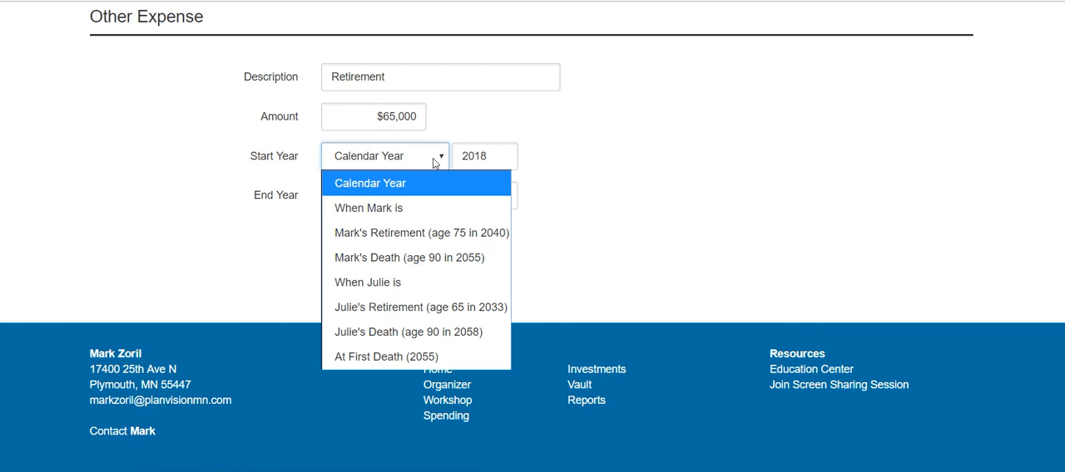
click(420, 235)
click(432, 201)
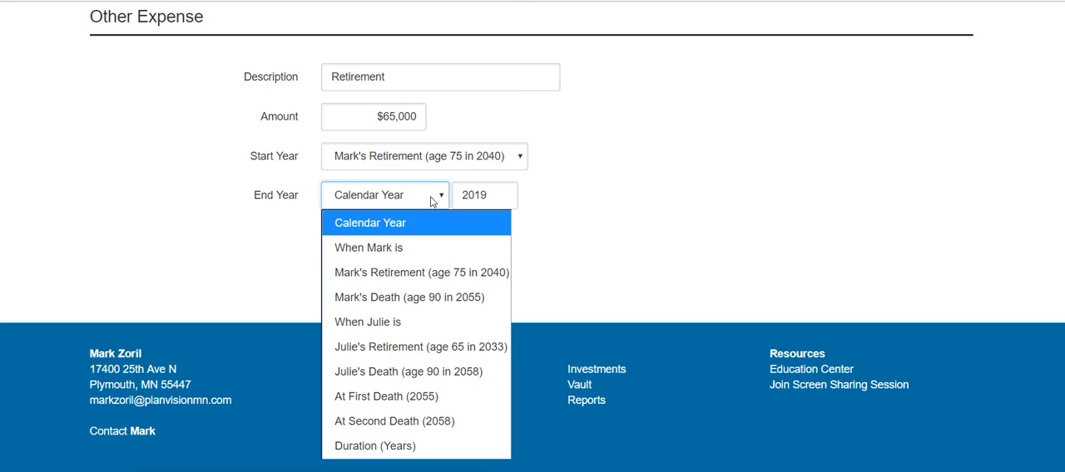
click(449, 420)
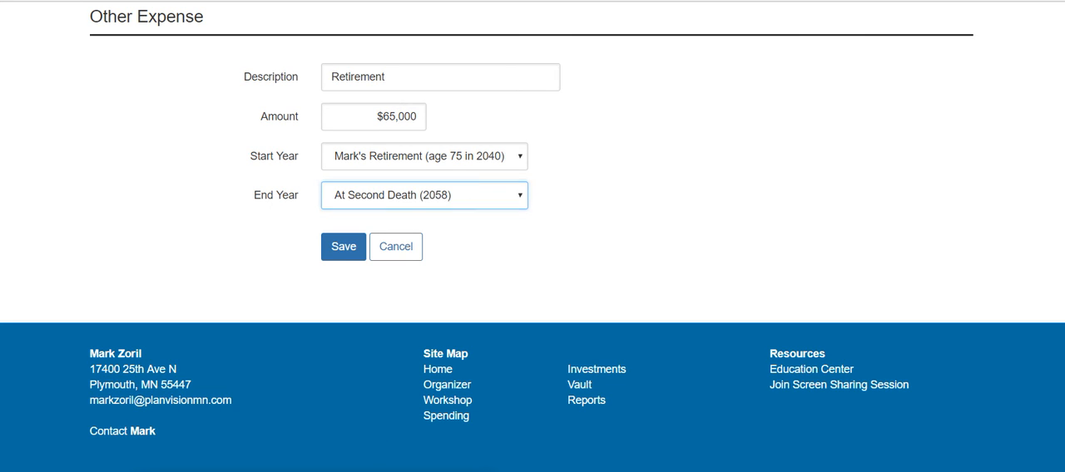
click(346, 247)
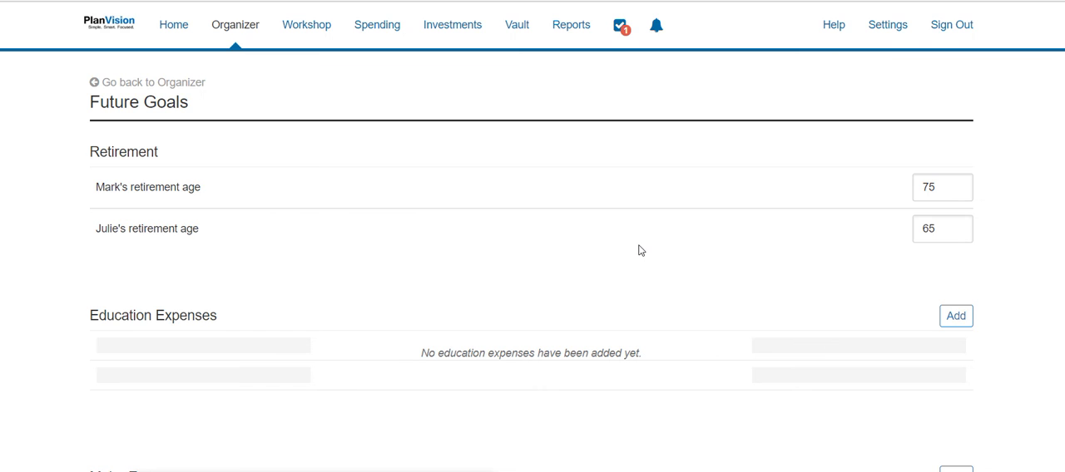
Start another major expense described as "HC in Retirement" with an amount of $12,000
scroll(640, 253, down, 3)
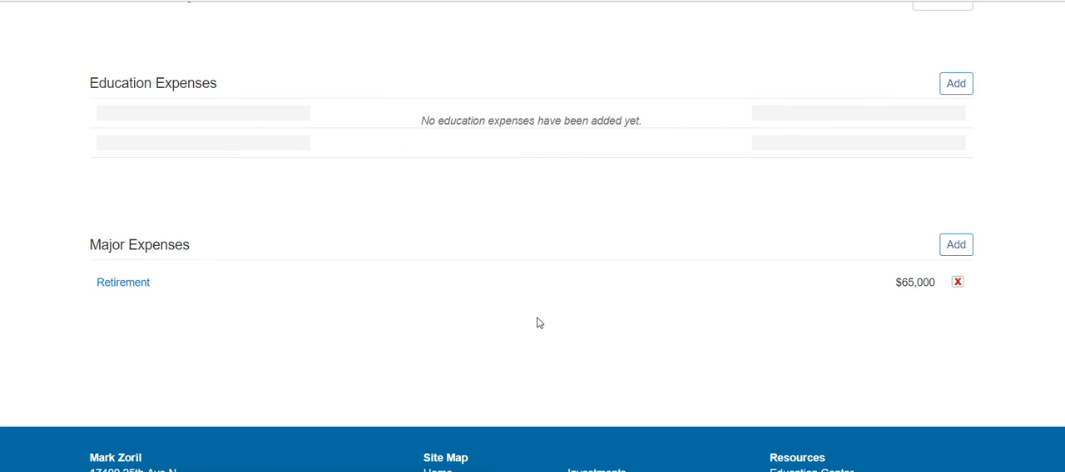
click(954, 244)
click(418, 78)
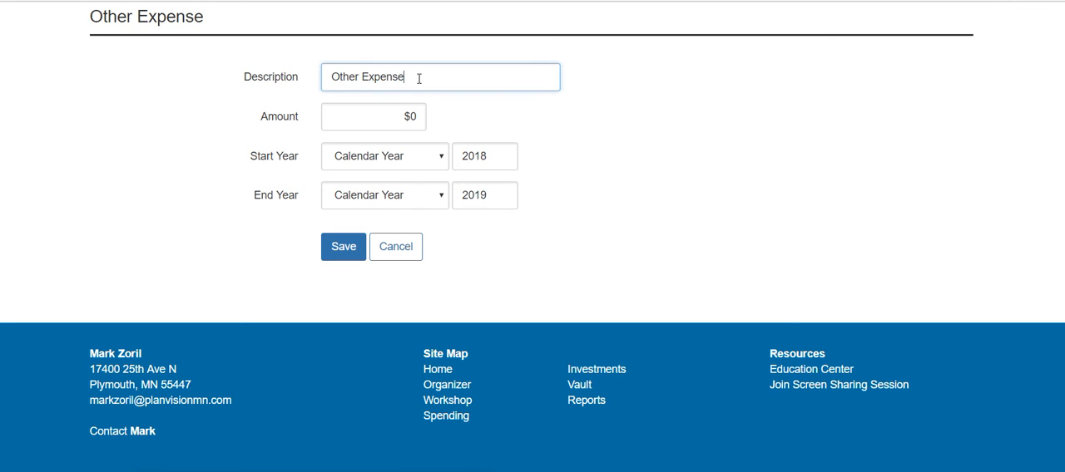
key(BackSpace)
key(BackSpace)
key(BackSpace)
key(BackSpace)
key(BackSpace)
key(BackSpace)
key(BackSpace)
key(BackSpace)
key(BackSpace)
key(BackSpace)
key(BackSpace)
key(BackSpace)
key(BackSpace)
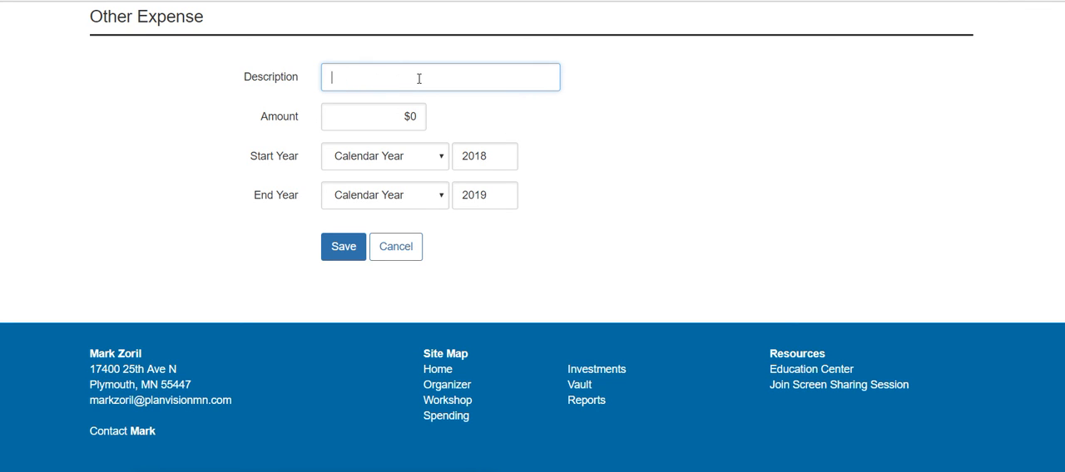
text(HC in Retirement)
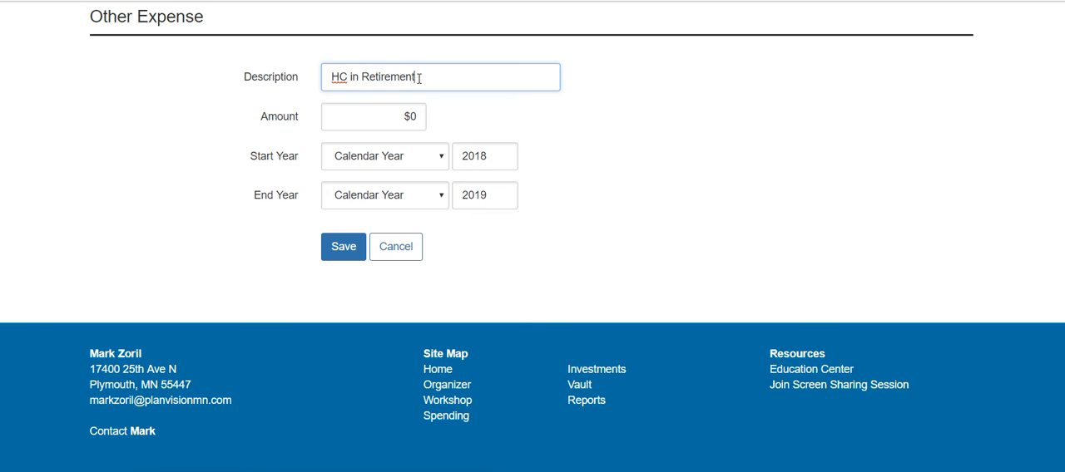
key(Tab)
text(12000)
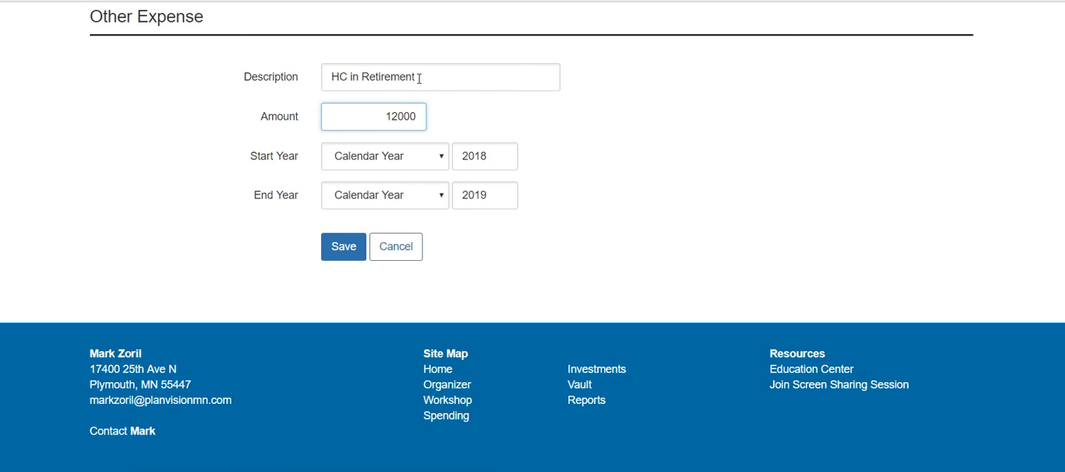
key(Tab)
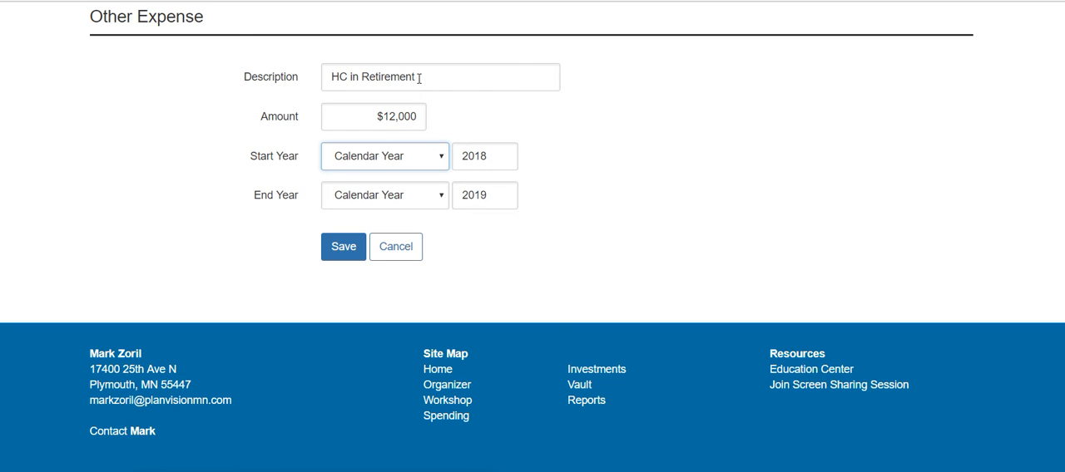
Make the HC in Retirement expense run from the age 75 retirement in 2040 until At Second Death (2058), and save it
click(417, 153)
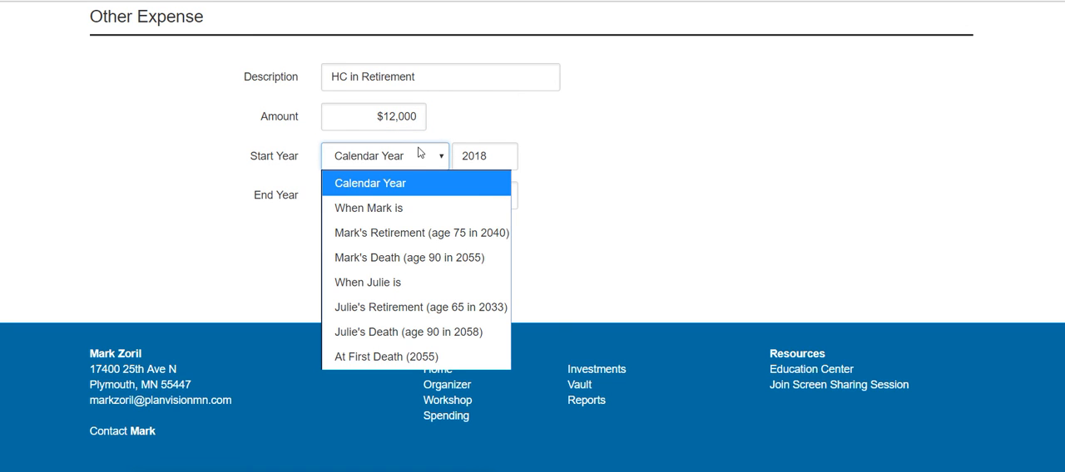
click(441, 232)
click(440, 198)
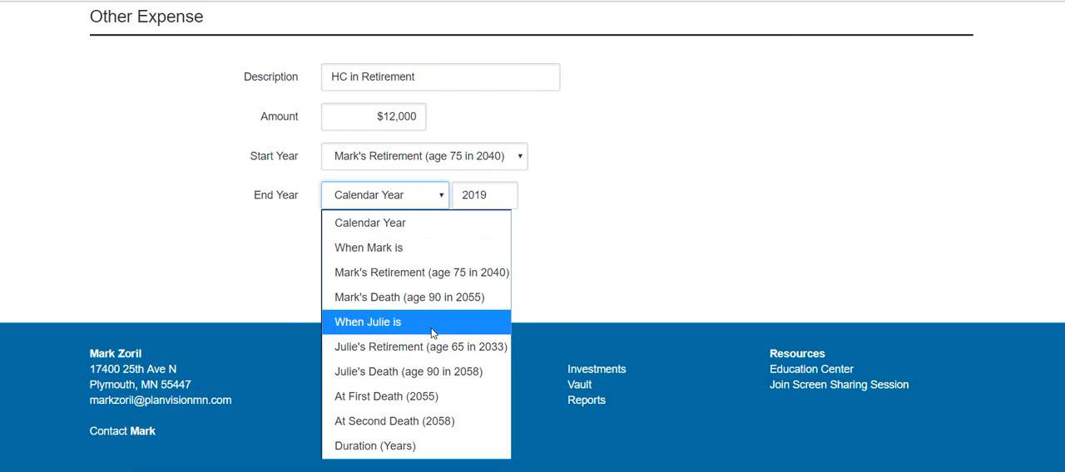
click(429, 423)
click(345, 248)
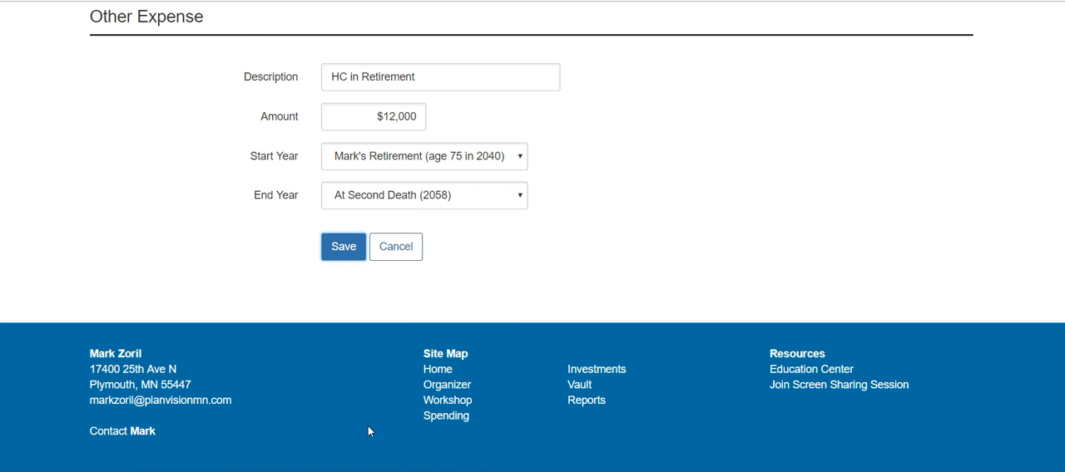
Start a third major expense described as "Auto Purchase" with an amount of $18,000
scroll(487, 400, down, 4)
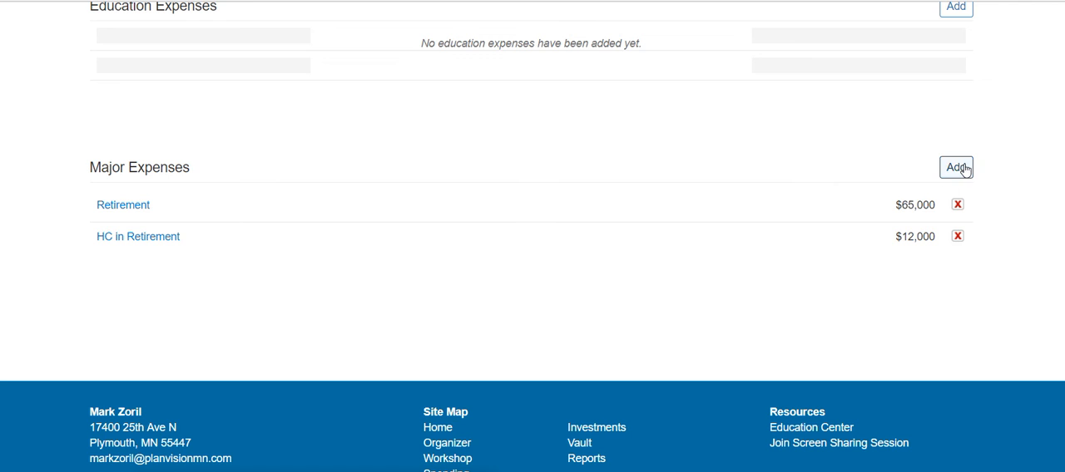
click(957, 167)
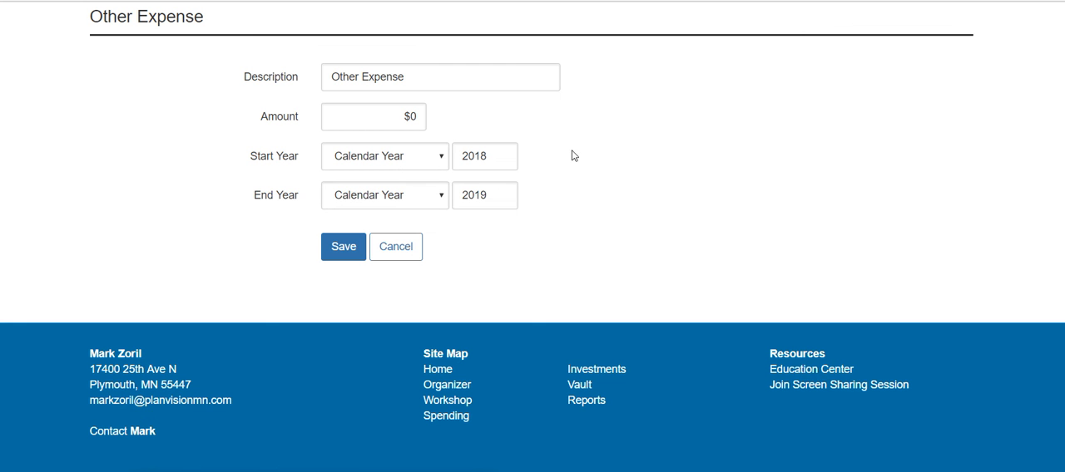
click(412, 76)
key(BackSpace)
key(BackSpace)
key(BackSpace)
key(BackSpace)
key(BackSpace)
key(BackSpace)
key(BackSpace)
key(BackSpace)
key(BackSpace)
key(BackSpace)
key(BackSpace)
key(BackSpace)
key(BackSpace)
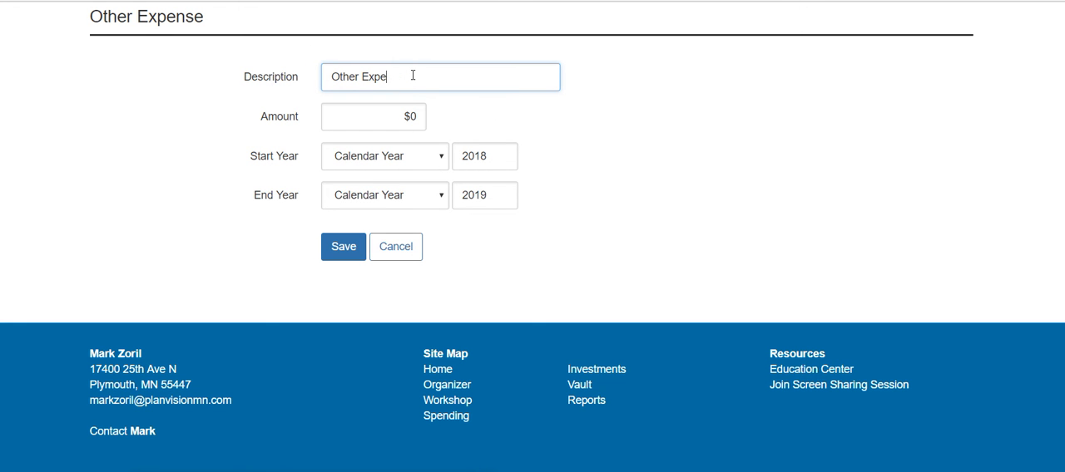
text(Auto Purchase)
key(Tab)
text(18000)
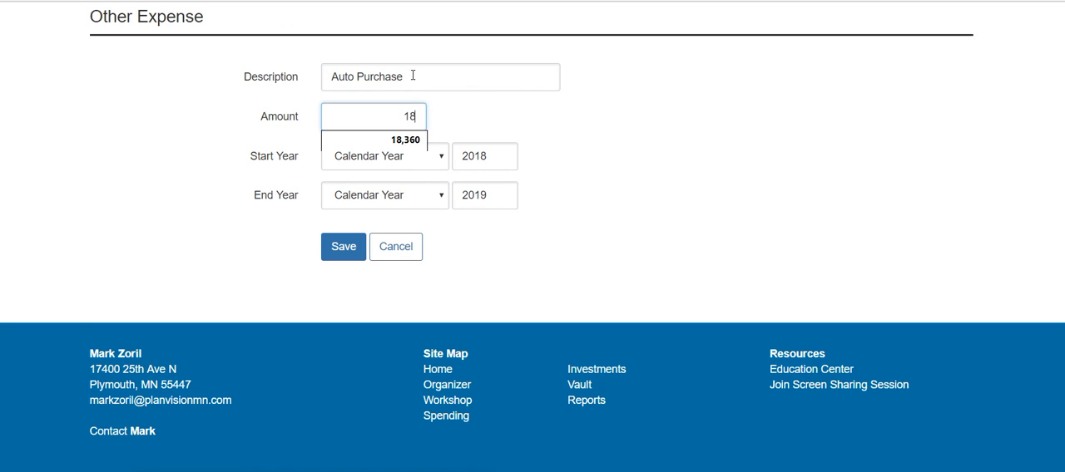
key(Tab)
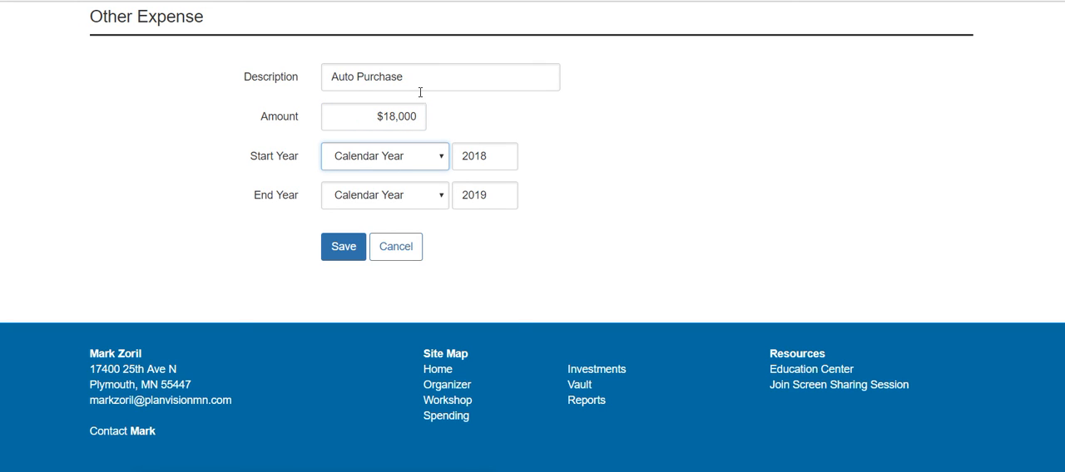
Set both the start and end calendar year of the Auto Purchase expense to 2022 and save it
click(499, 159)
key(BackSpace)
key(BackSpace)
key(BackSpace)
key(BackSpace)
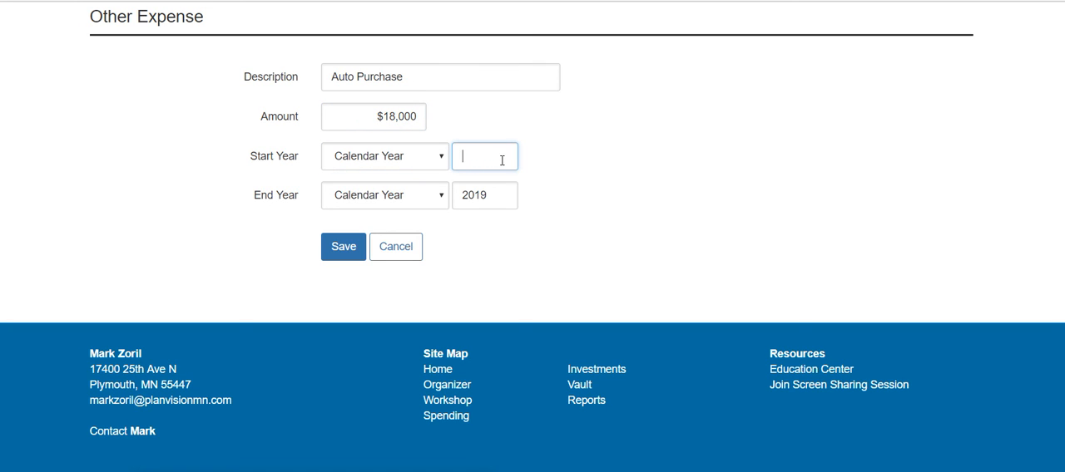
text(2022)
key(Tab)
key(Tab)
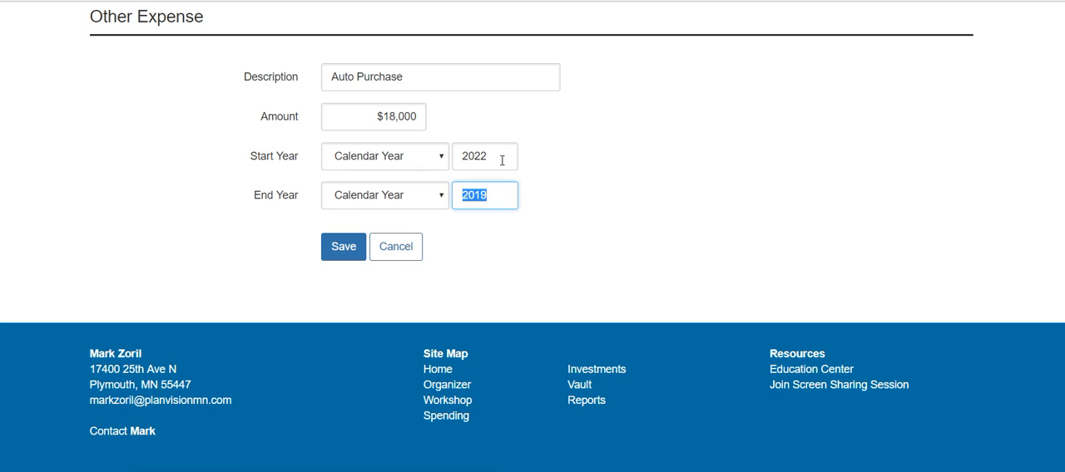
text(2022)
click(354, 252)
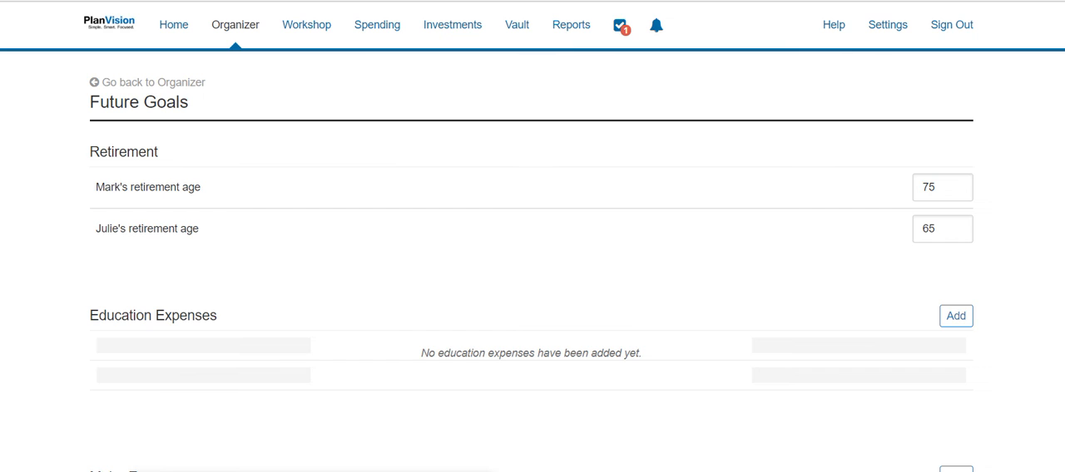
Start a fourth major expense described as "Travel" with an amount of $7,500
scroll(682, 287, down, 4)
click(956, 169)
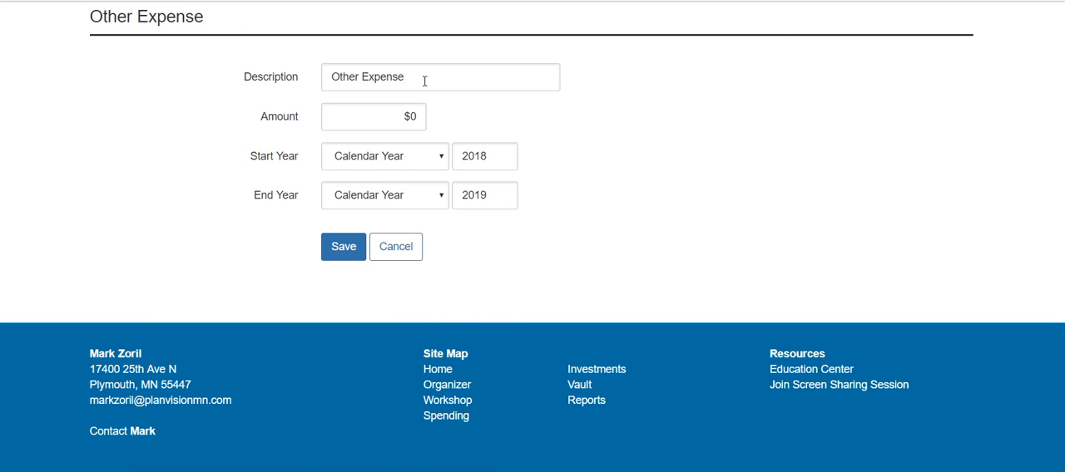
click(425, 80)
key(BackSpace)
key(BackSpace)
key(BackSpace)
key(BackSpace)
key(BackSpace)
key(BackSpace)
key(BackSpace)
key(BackSpace)
key(BackSpace)
key(BackSpace)
key(BackSpace)
key(BackSpace)
key(BackSpace)
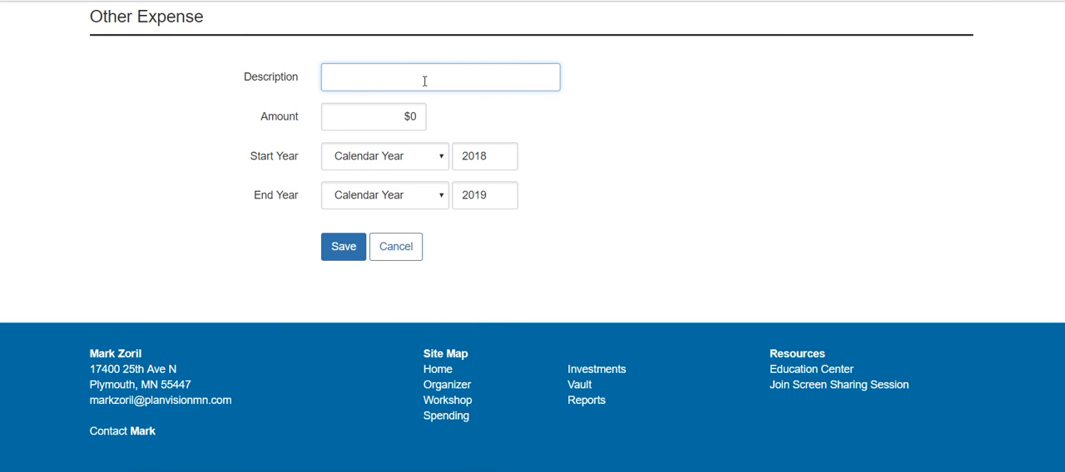
text(Travel)
key(Tab)
text(12)
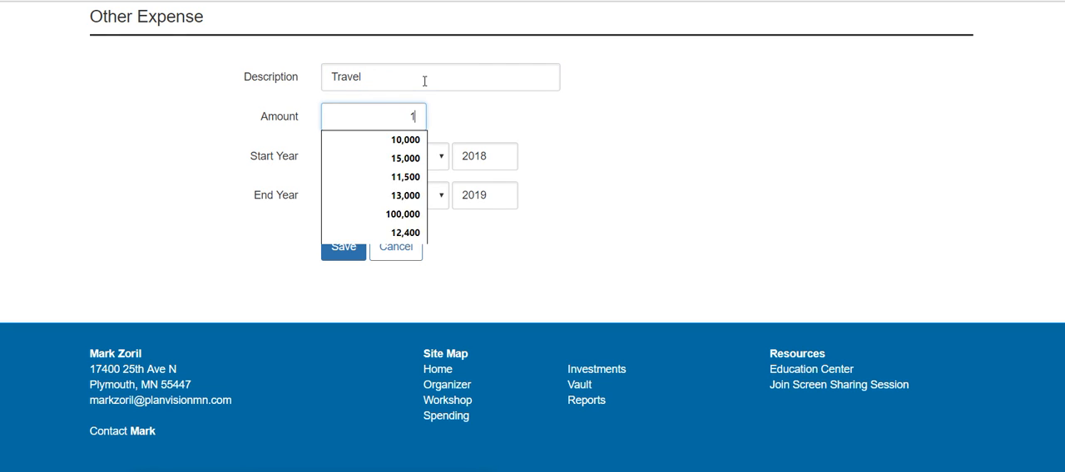
key(BackSpace)
key(BackSpace)
text(7,500)
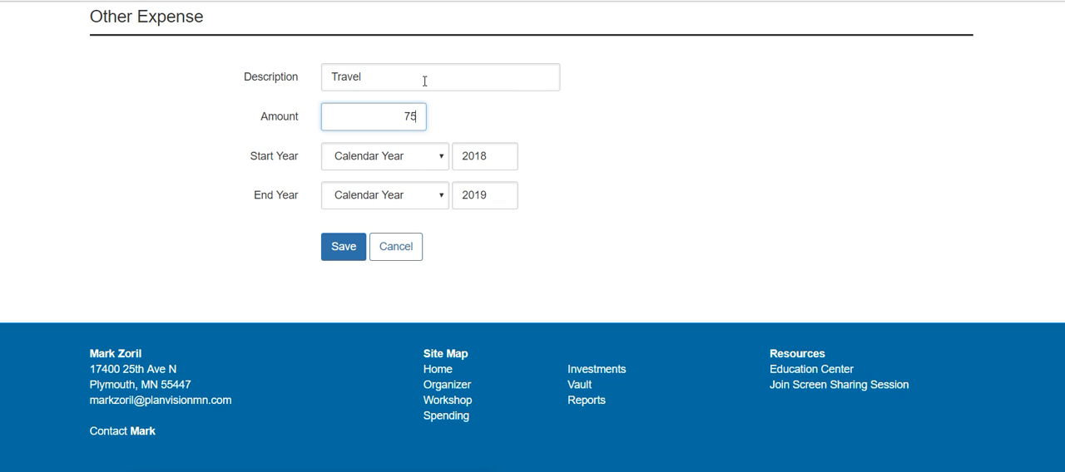
key(Tab)
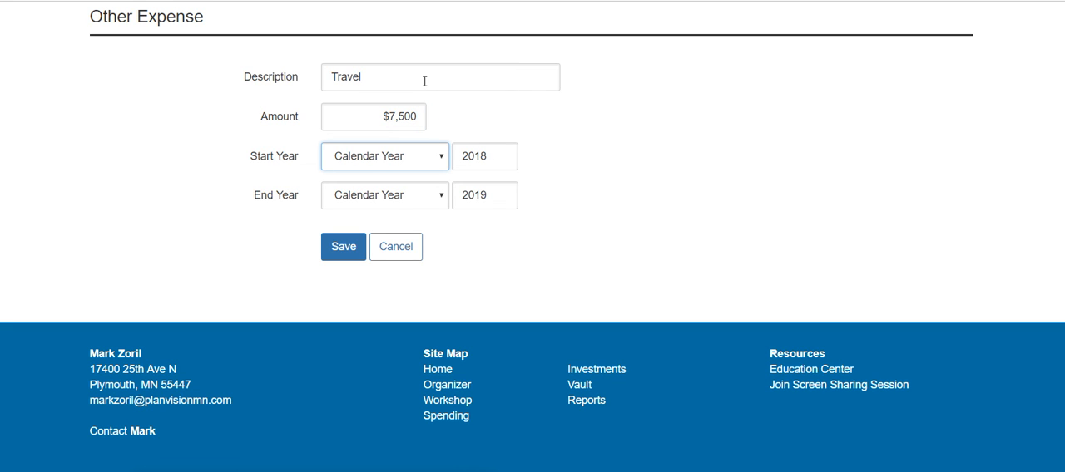
Make the Travel expense end when the first listed spouse is 80, and save it
click(440, 195)
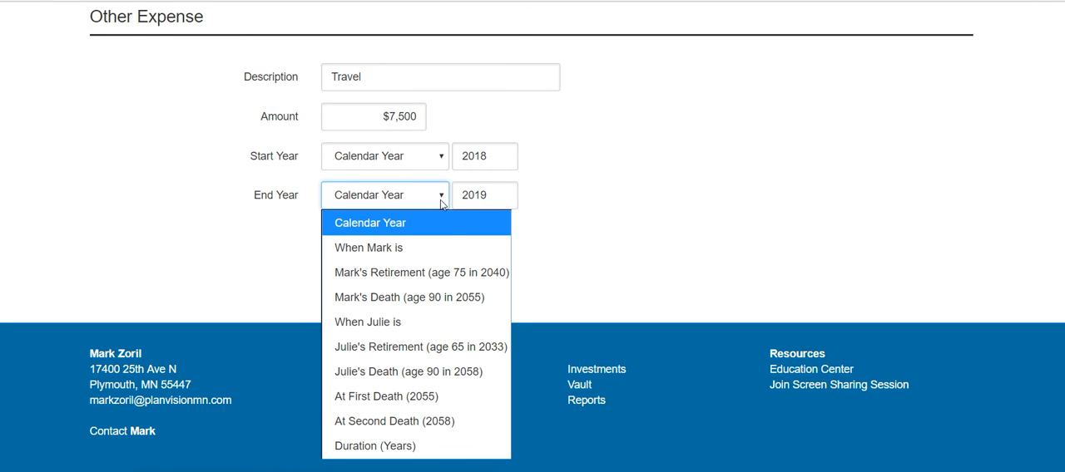
click(422, 252)
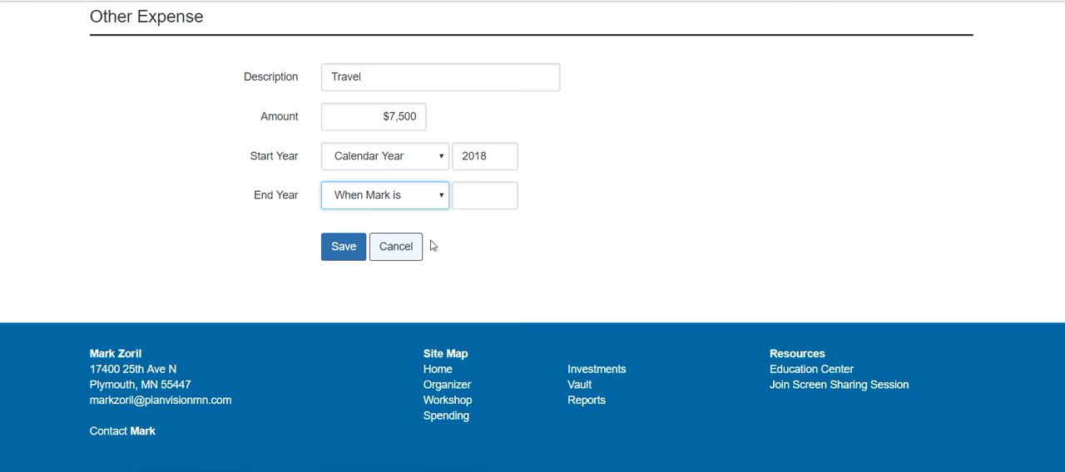
click(471, 197)
text(80)
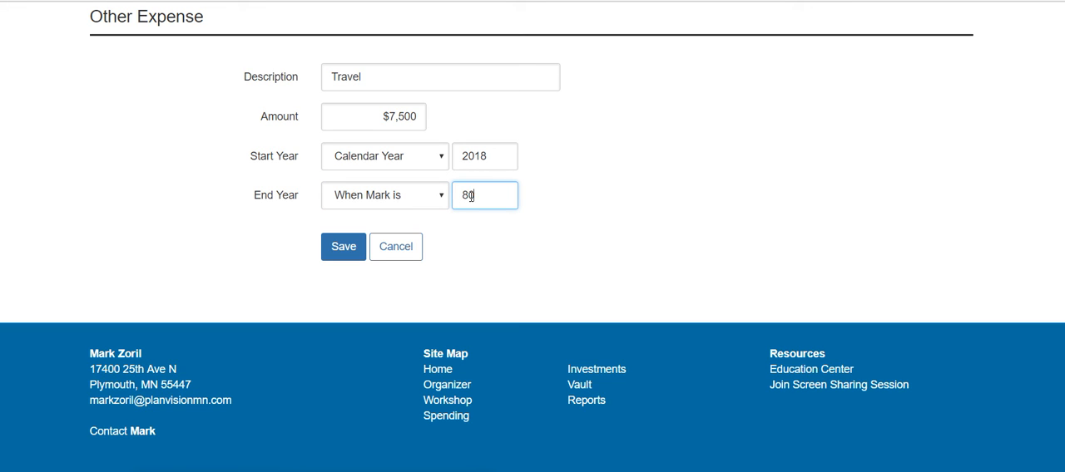
key(Tab)
click(345, 246)
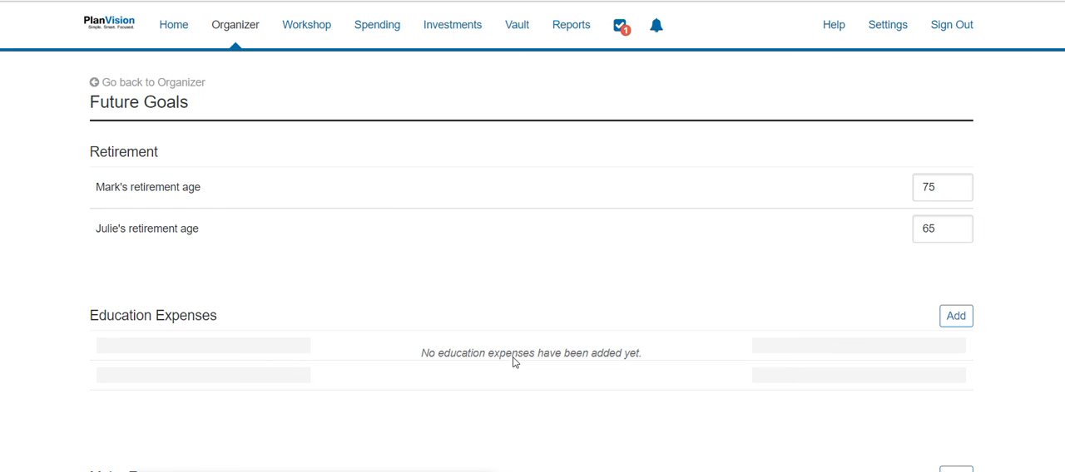
Add an education expense with the third listed family member as the student and a total amount of $20,000, and save it
scroll(513, 361, down, 3)
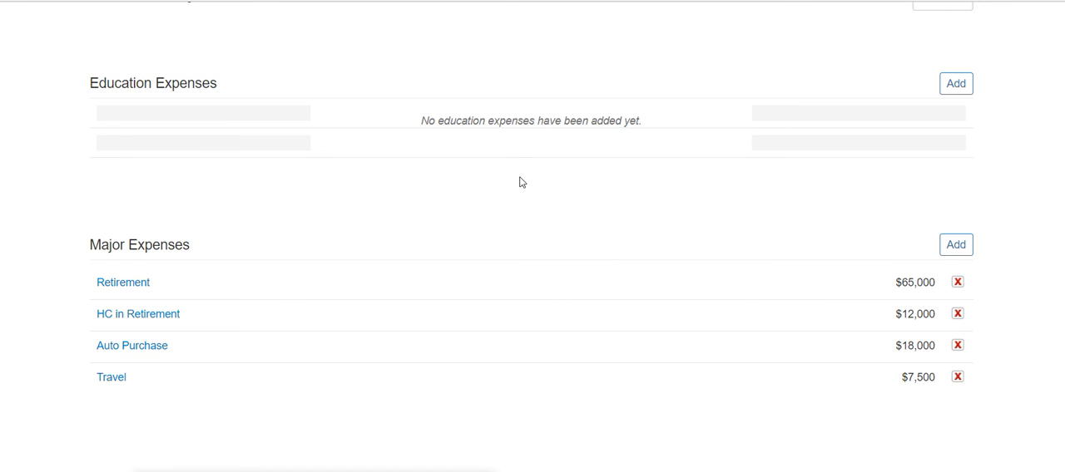
click(954, 86)
scroll(656, 181, up, 2)
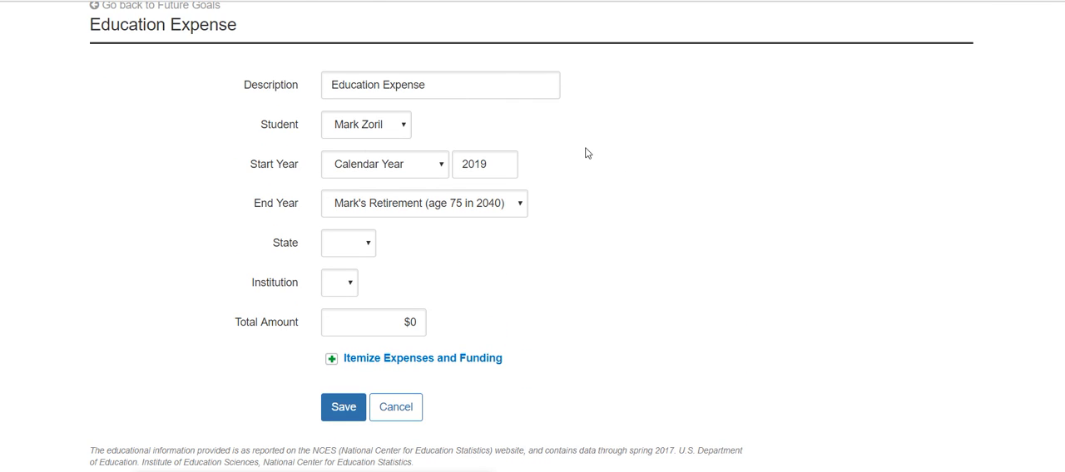
click(403, 127)
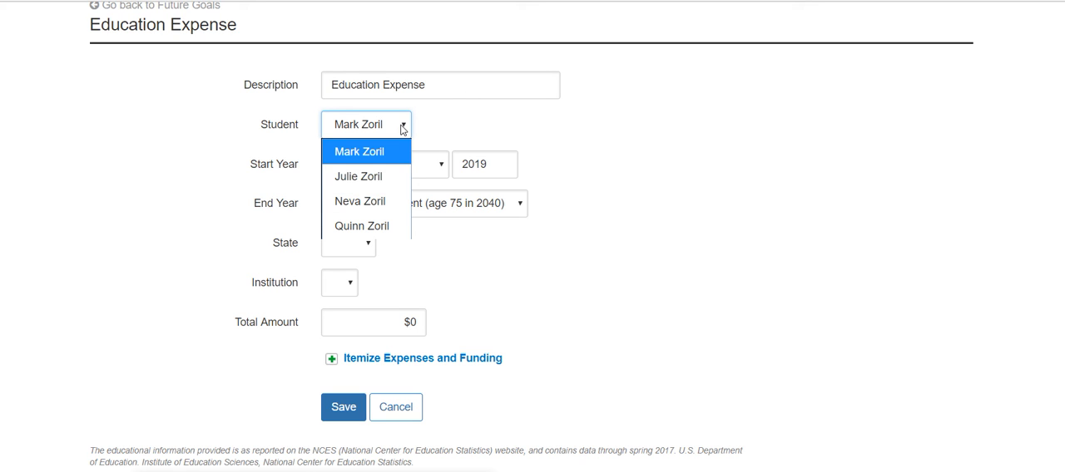
click(384, 202)
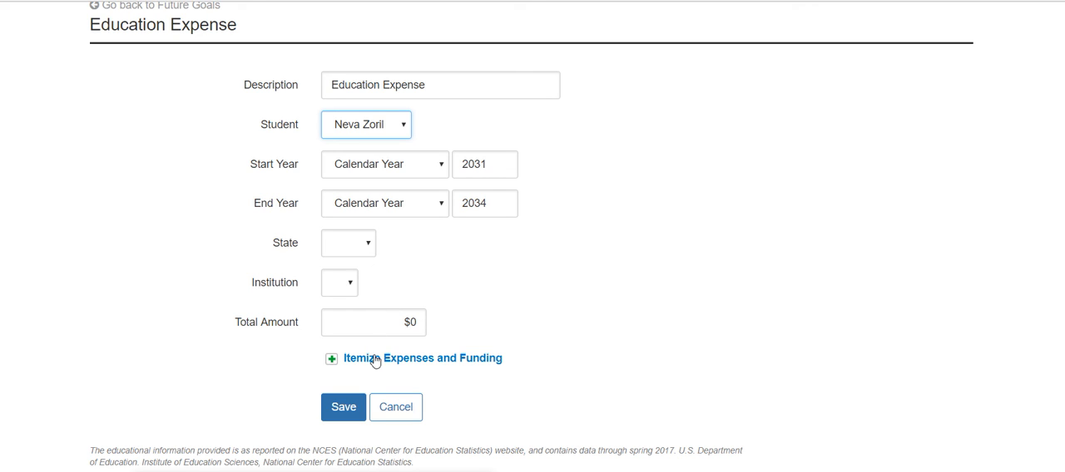
click(407, 408)
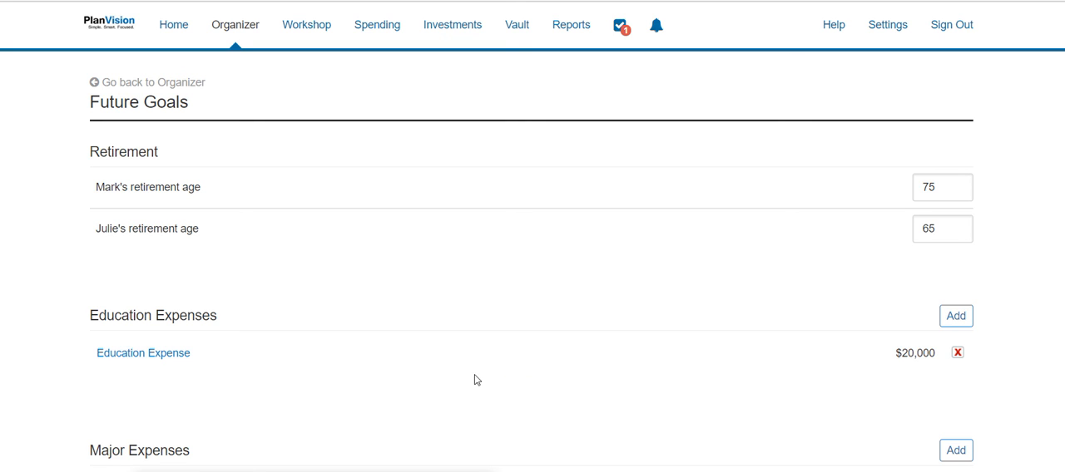
scroll(526, 145, down, 3)
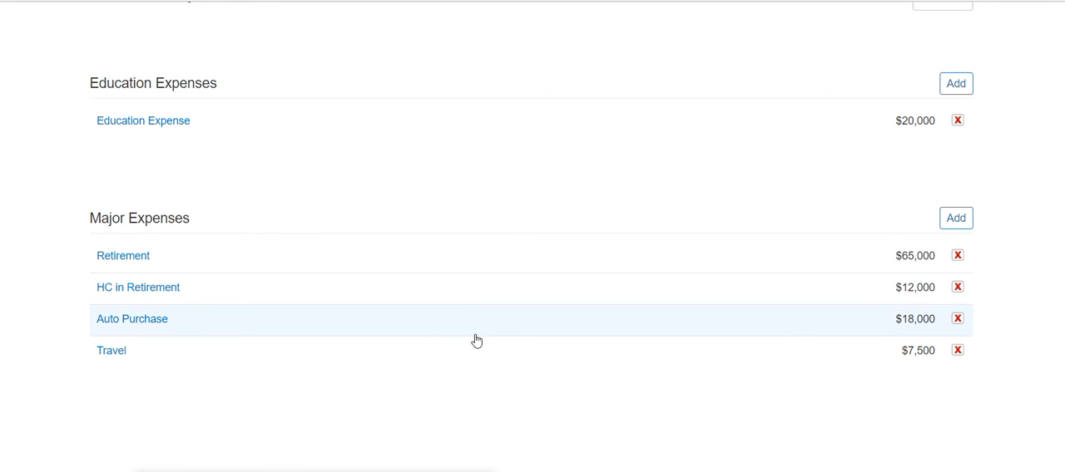
scroll(476, 341, up, 2)
scroll(484, 319, down, 2)
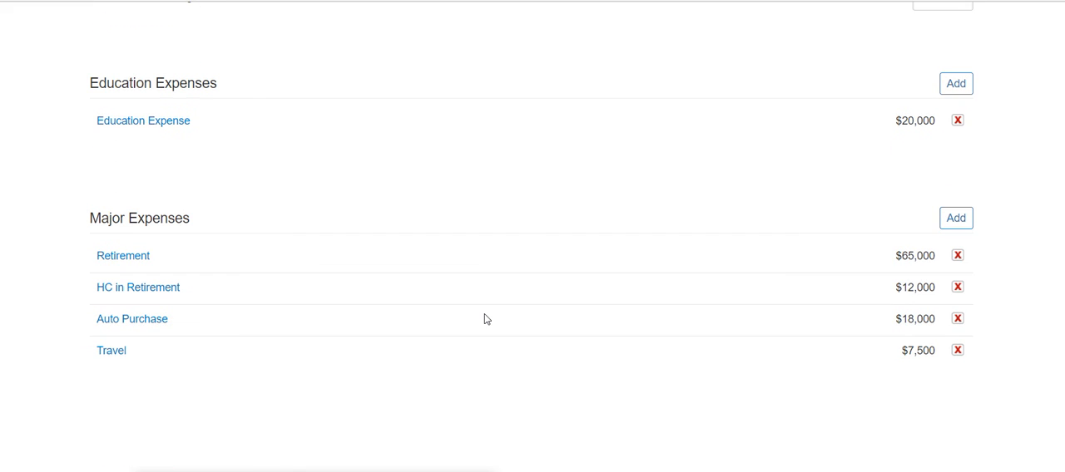